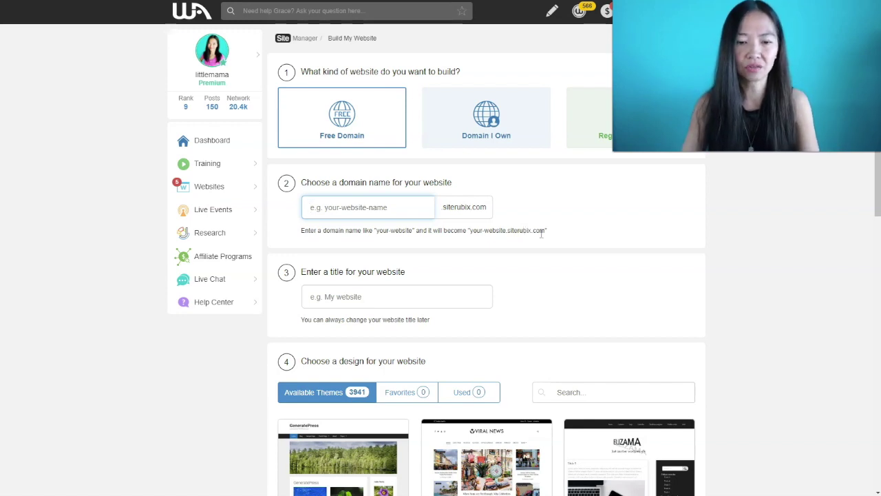
Step: Enter gracescookingtips as the free siterubix.com domain name and check its availability
type("gr")
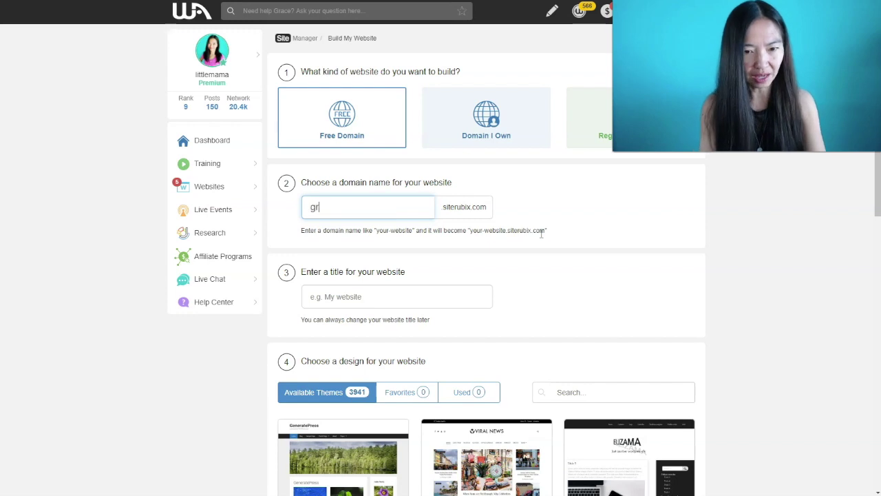
type("ace")
type("scookingtips")
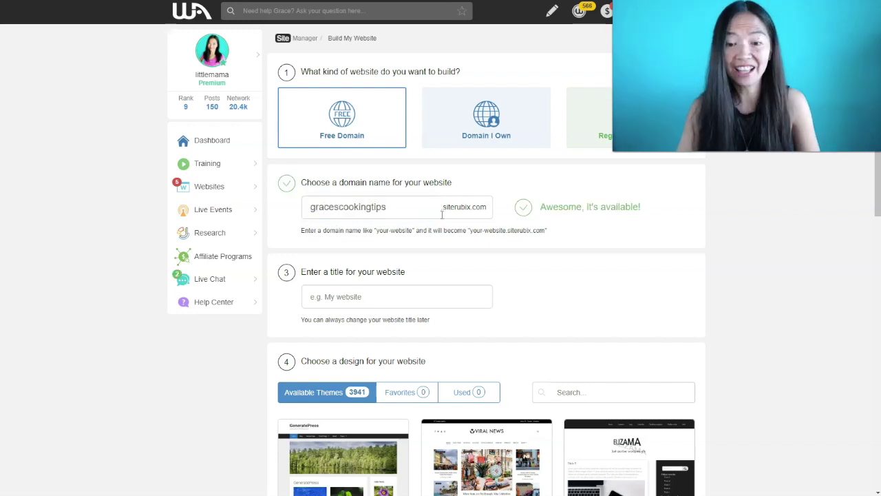
left_click_drag(540, 210, 641, 218)
left_click(645, 220)
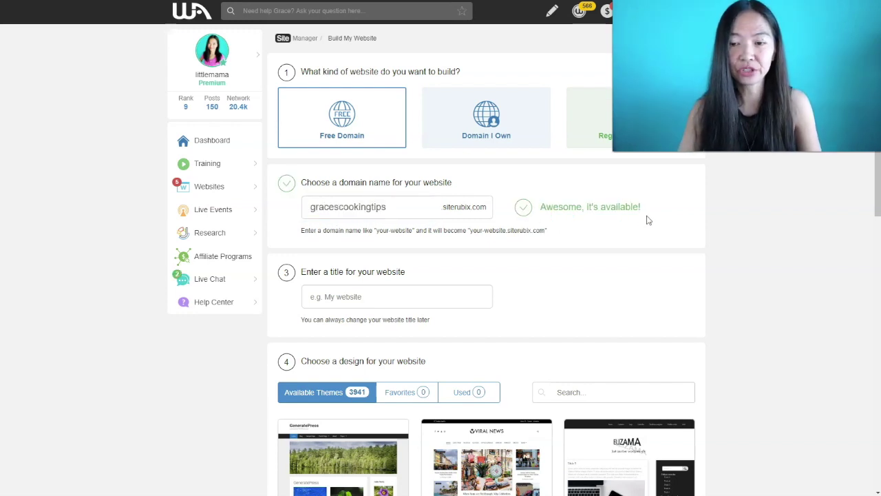
Step: Set the website title to "Grace's Cooking Tips"
scroll(418, 322, "down", 1)
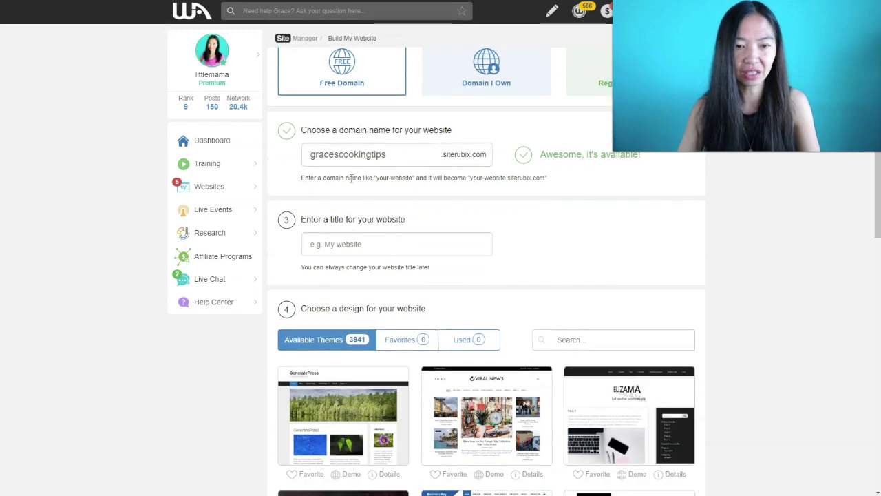
left_click(372, 245)
type("g")
key("BackSpace")
type("Grace's Cooking Tips")
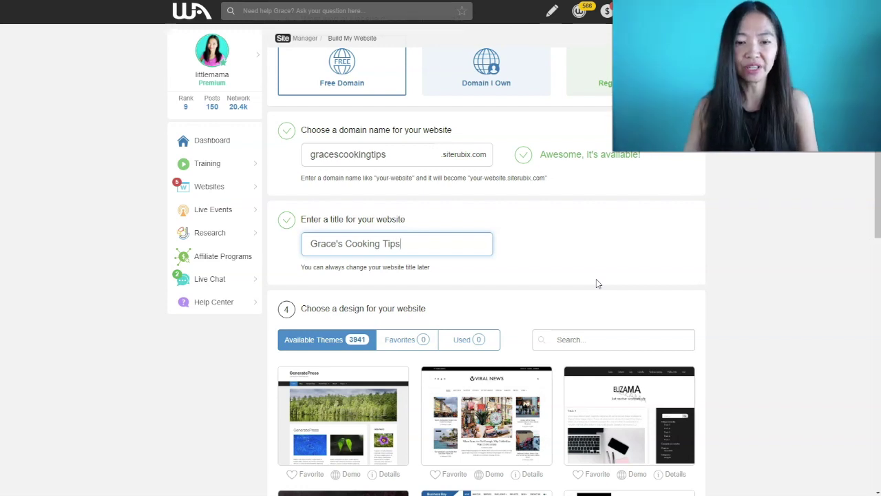
Step: Review the chosen siterubix.com domain name and the entered website title
left_click(386, 157)
left_click(487, 210)
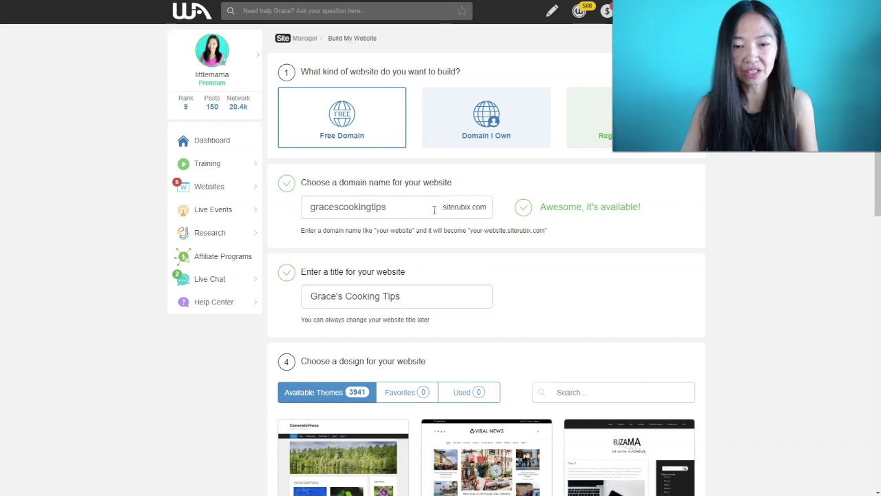
left_click_drag(444, 207, 487, 207)
left_click(393, 205)
left_click_drag(391, 212, 433, 192)
left_click(464, 295)
scroll(461, 296, "down", 2)
left_click(460, 195)
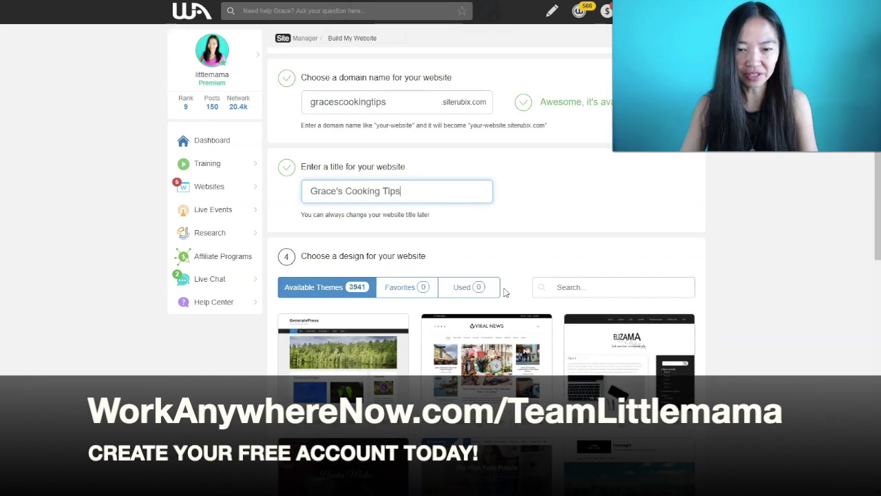
Step: Choose the Polite theme as the website's design and build the website
scroll(502, 289, "down", 3)
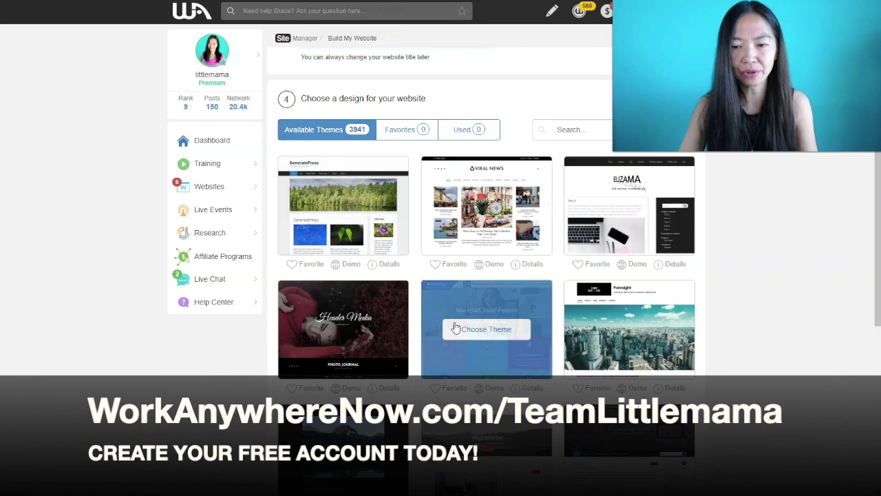
scroll(579, 372, "down", 1)
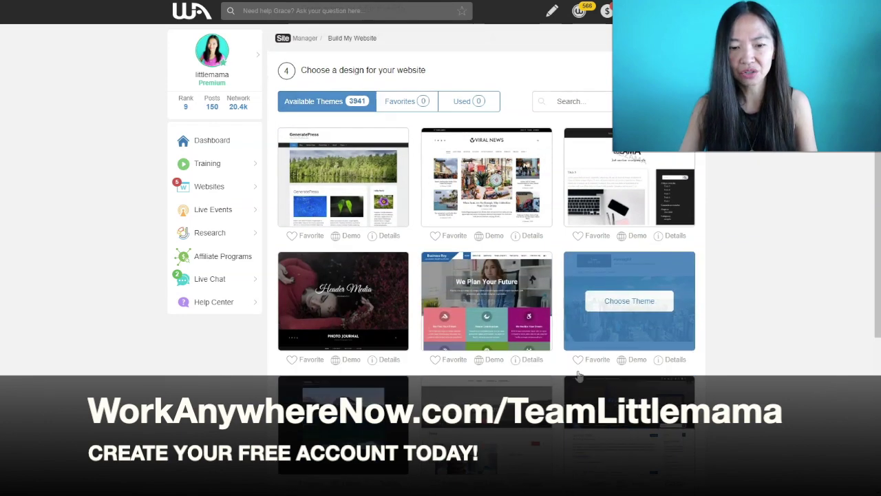
scroll(579, 375, "down", 3)
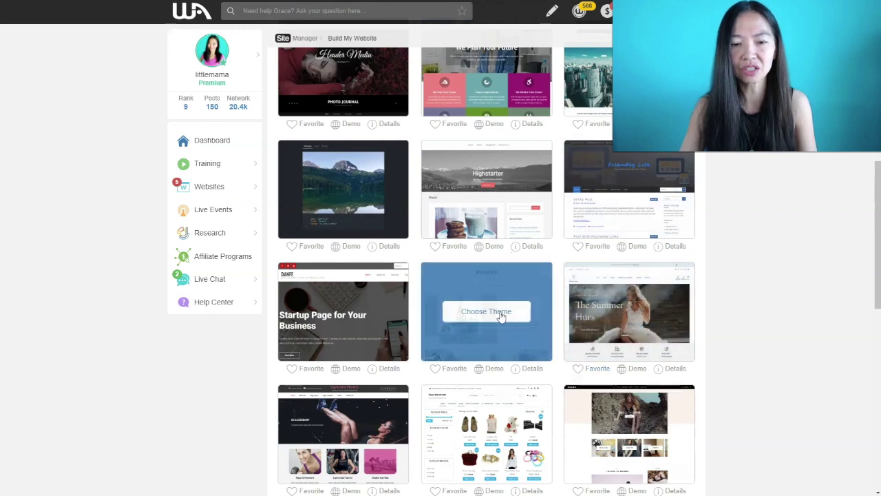
left_click(487, 311)
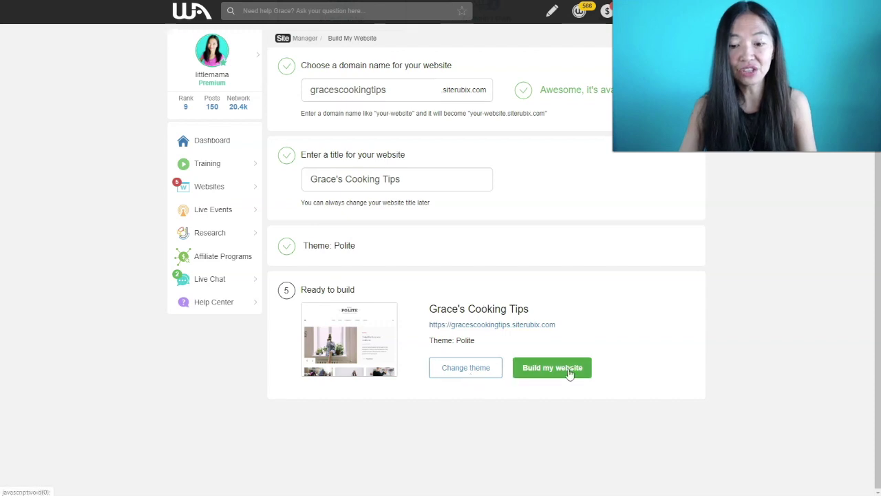
left_click(525, 372)
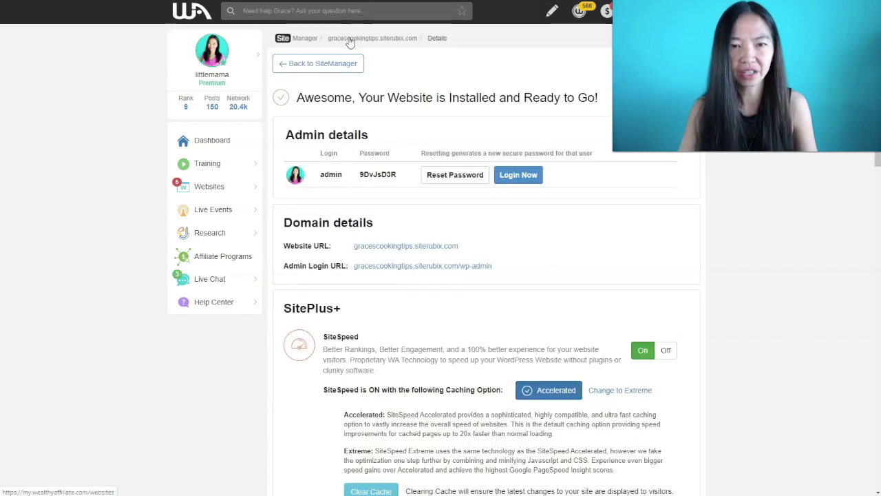
Step: Examine the new site's admin and domain details, and preview the live website from its URL
left_click_drag(317, 175, 413, 177)
left_click(413, 201)
left_click_drag(296, 248, 351, 246)
left_click(486, 252)
left_click(388, 280)
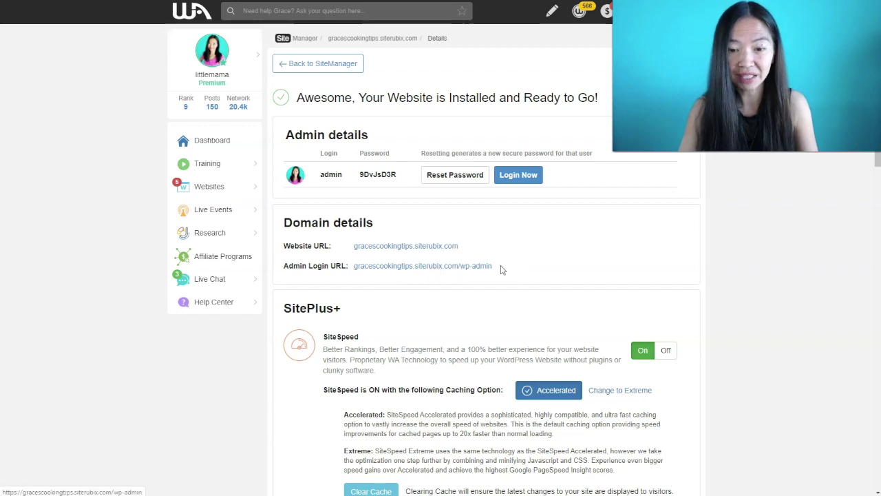
left_click(403, 248)
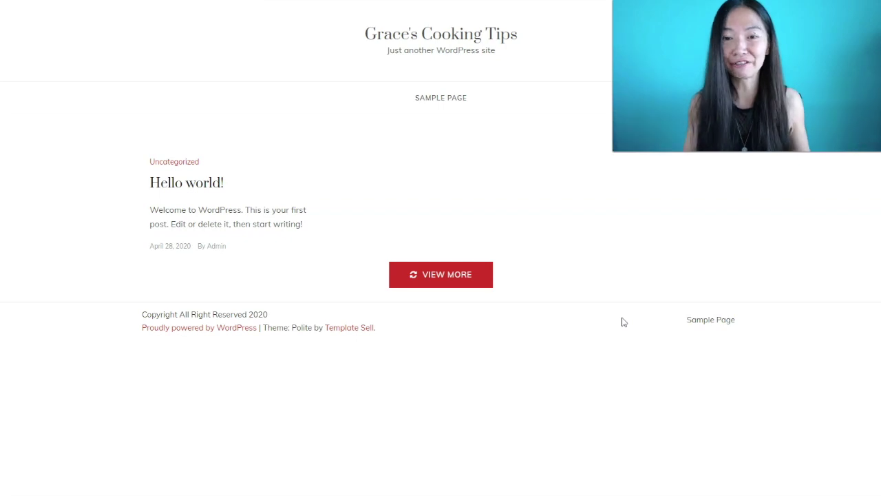
key("ctrl+shift+Tab")
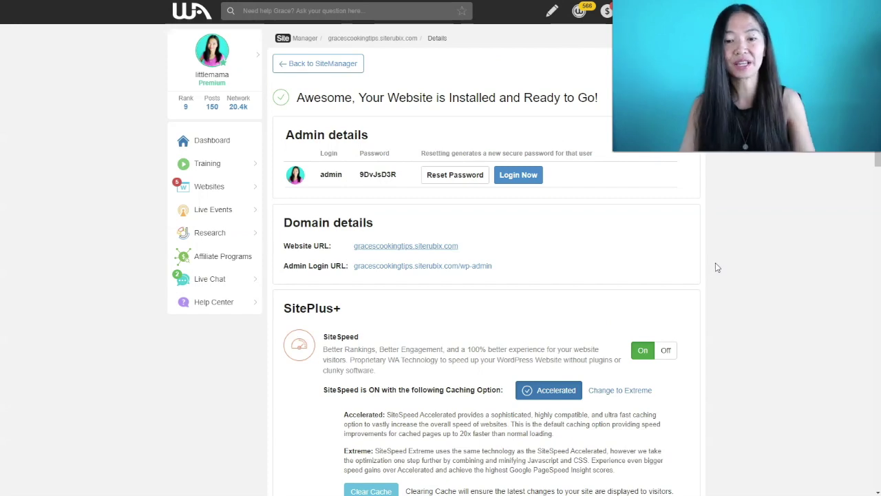
Step: Examine the SitePlus+ settings and the PageSpeed Insights section on the site's details page
scroll(714, 319, "down", 5)
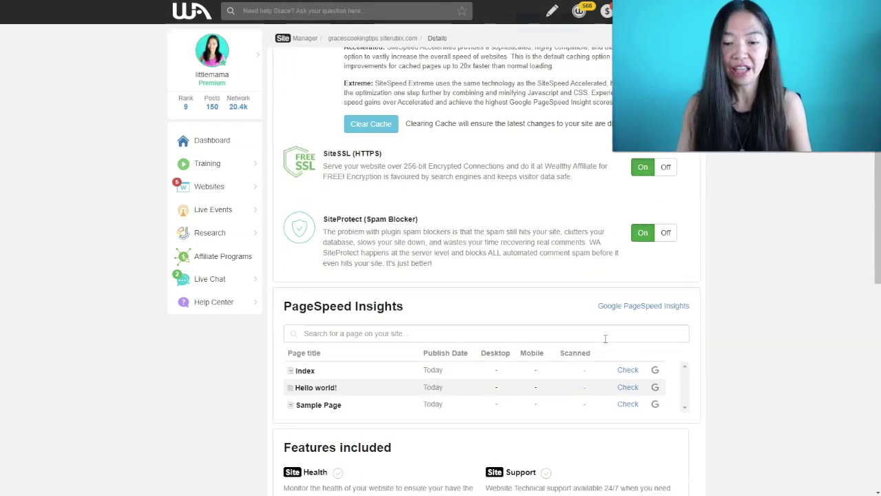
scroll(605, 338, "down", 5)
scroll(595, 336, "up", 5)
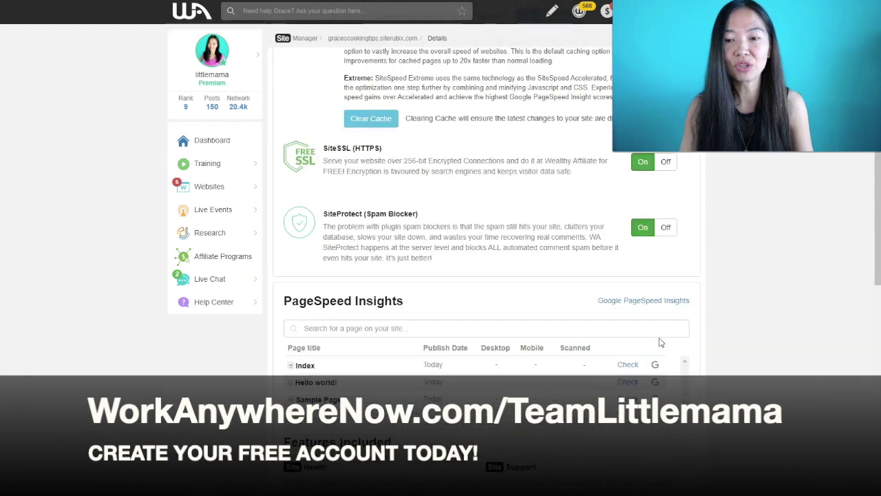
scroll(659, 342, "up", 6)
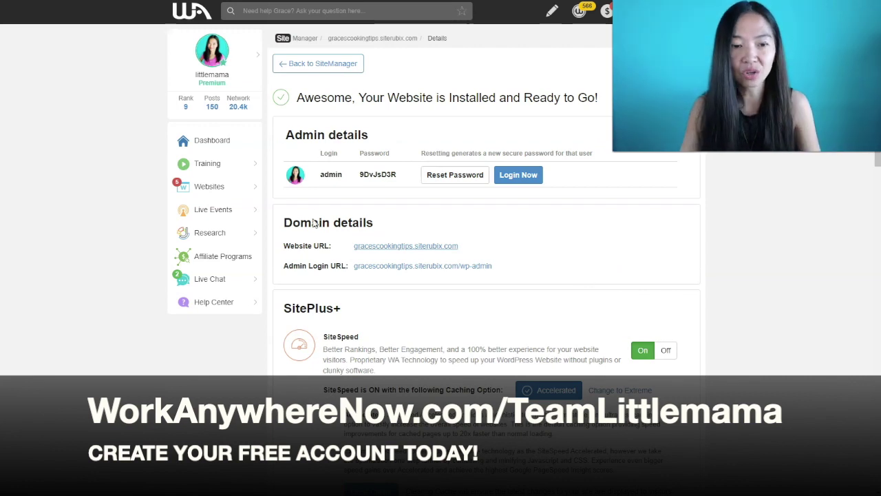
Step: Open Site Manager and examine the options for moving gracescookingtips.siterubix.com to a new or existing domain, without moving it
mouse_move(217, 189)
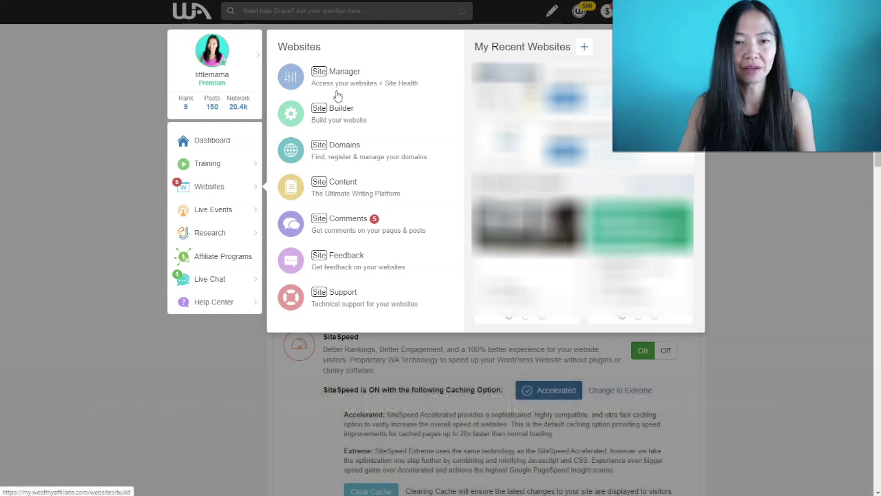
left_click(341, 74)
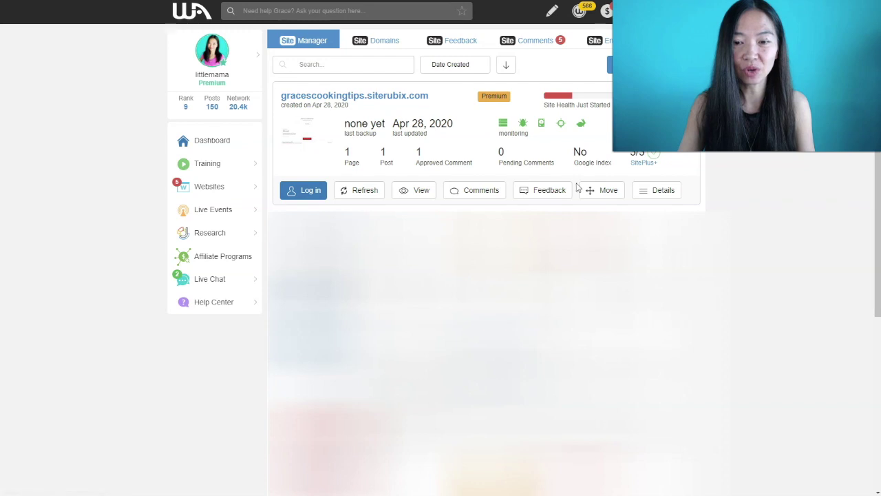
left_click(600, 190)
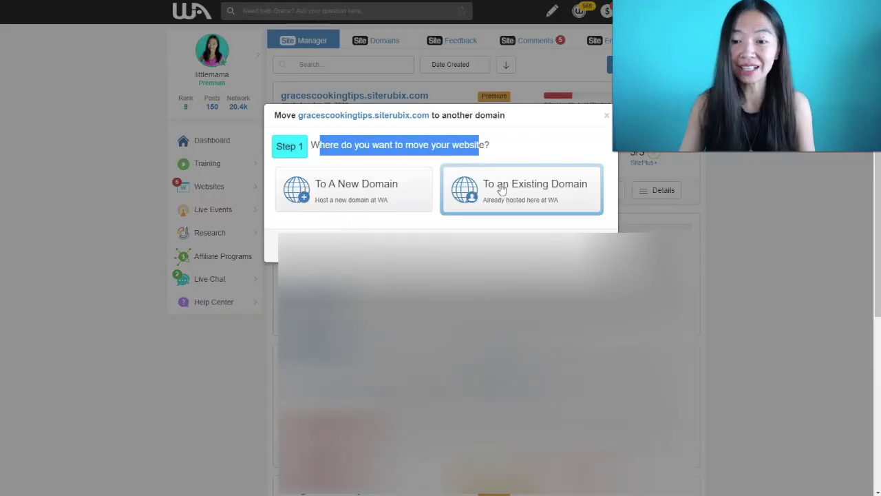
left_click(433, 250)
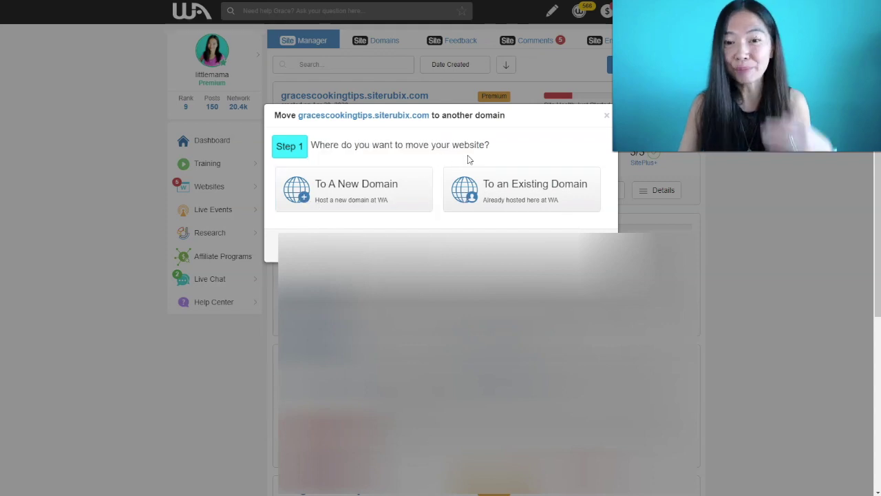
left_click(340, 199)
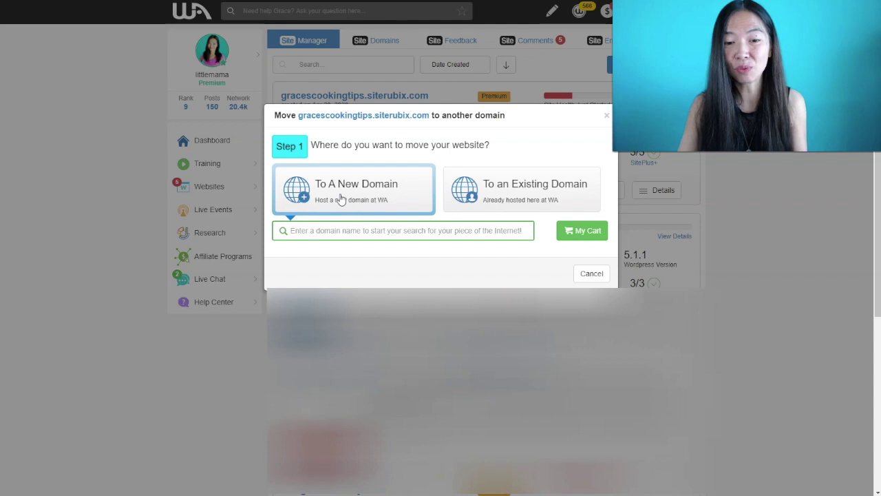
left_click(516, 196)
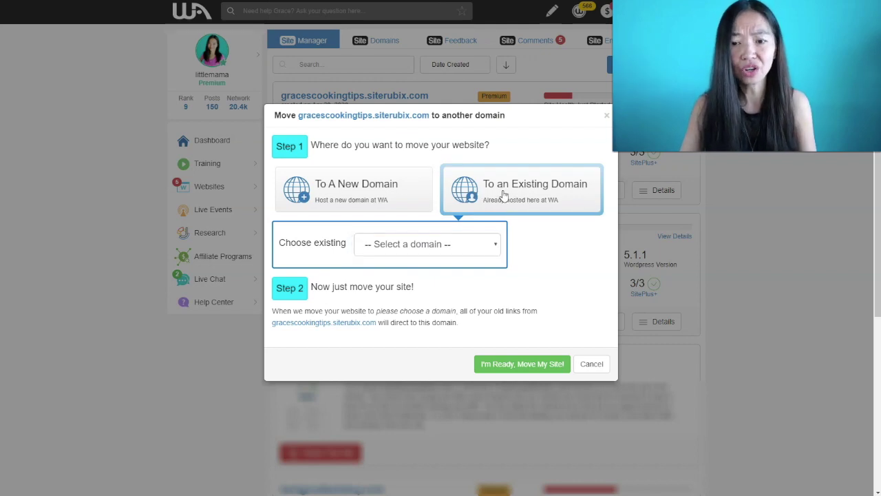
left_click(391, 191)
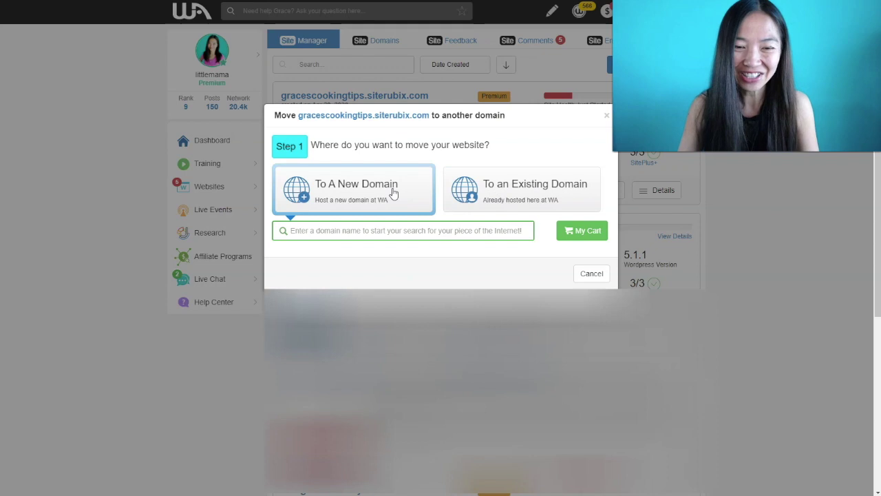
type("s")
key("BackSpace")
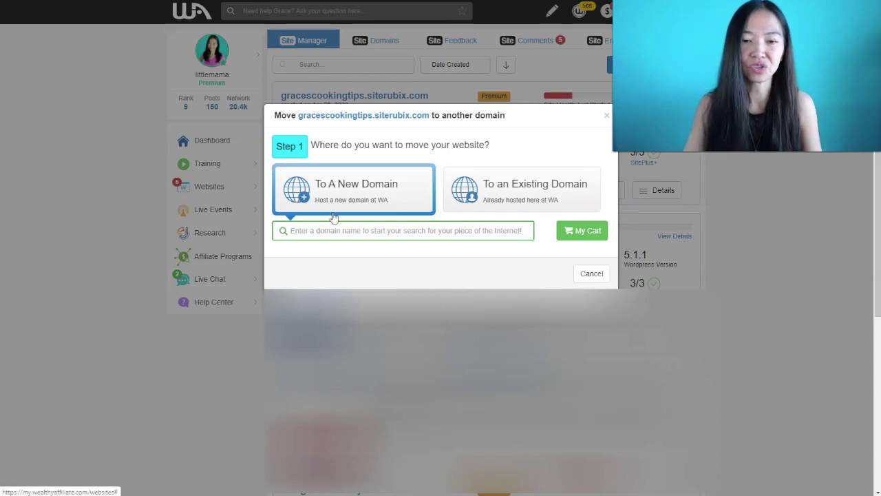
left_click_drag(389, 145, 592, 295)
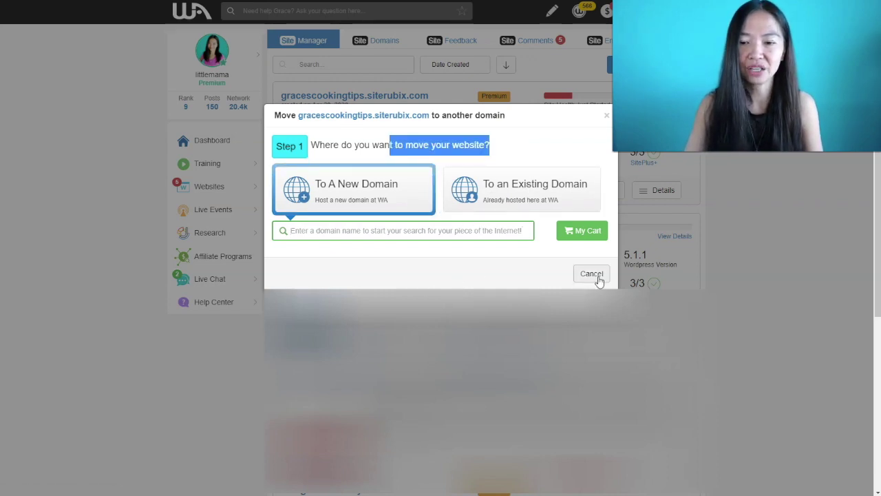
left_click(594, 275)
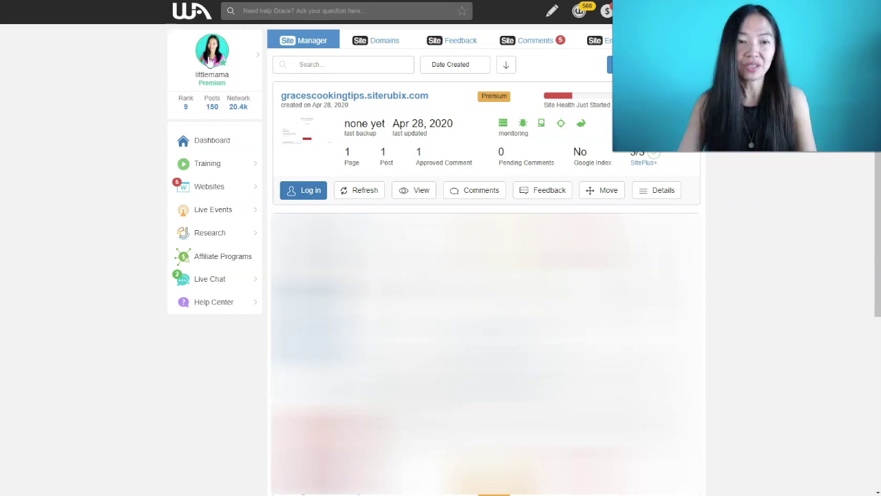
Step: Return to the account dashboard
left_click(209, 141)
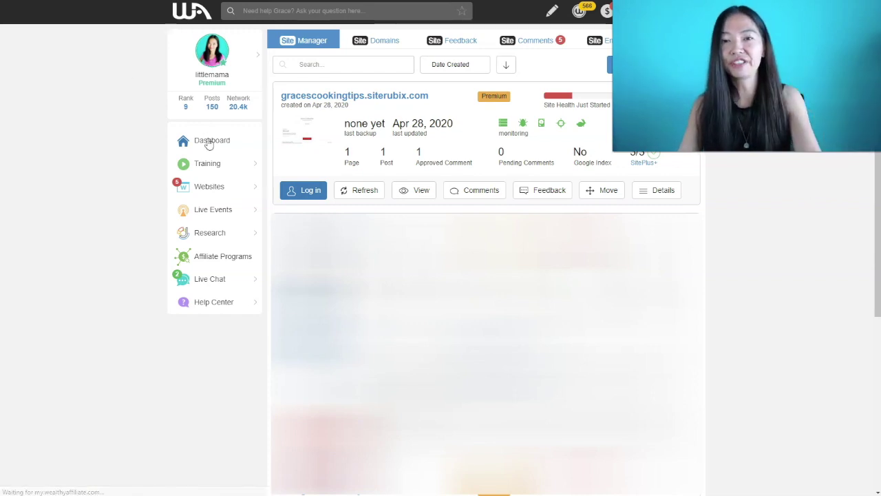